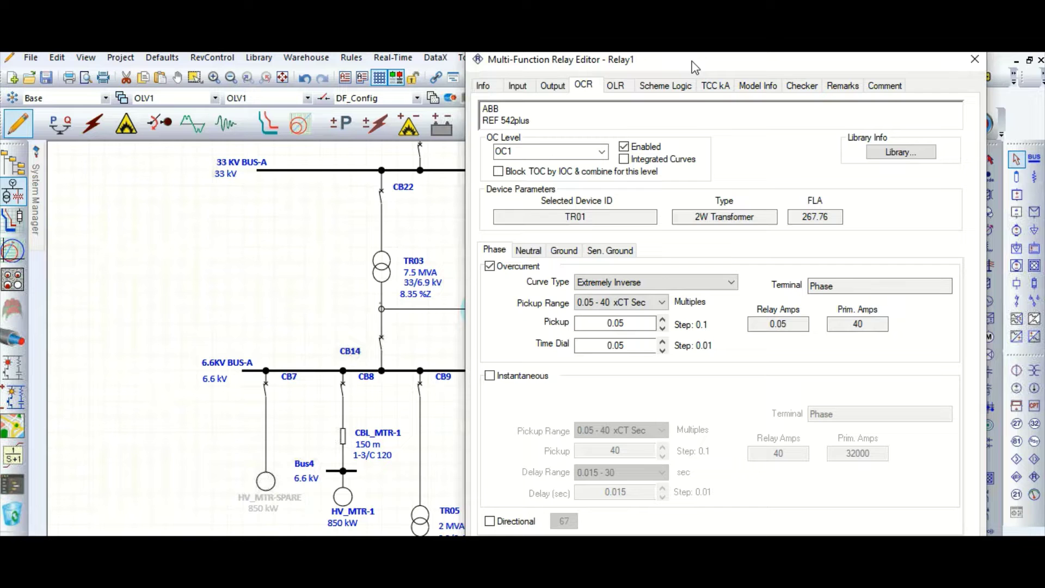
# Change Relay1's phase overcurrent curve type from Extremely Inverse to Normal Inverse
pyautogui.moveTo(700, 66); pyautogui.dragTo(519, 63)
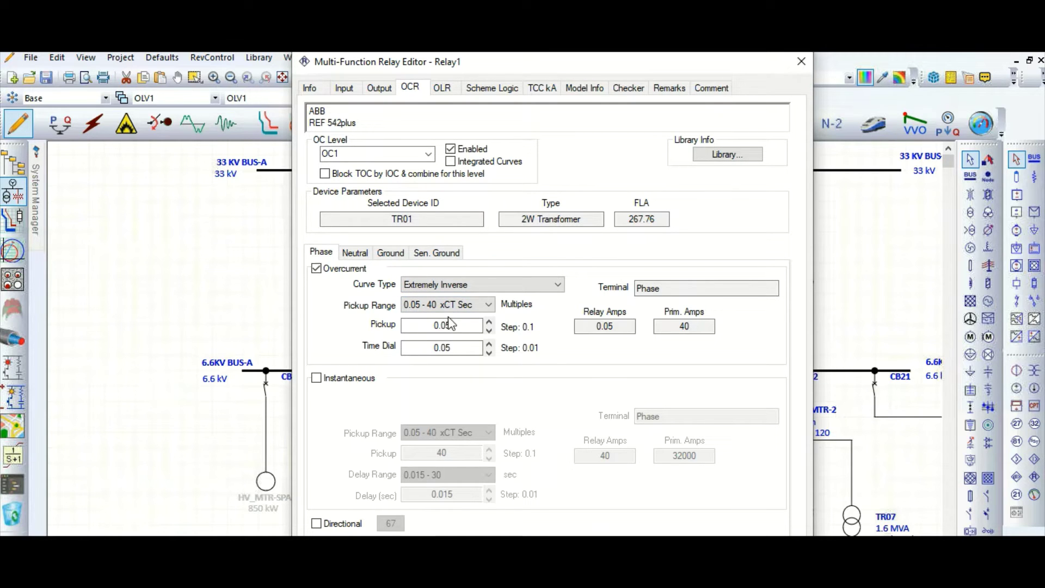
pyautogui.click(428, 349)
pyautogui.click(544, 288)
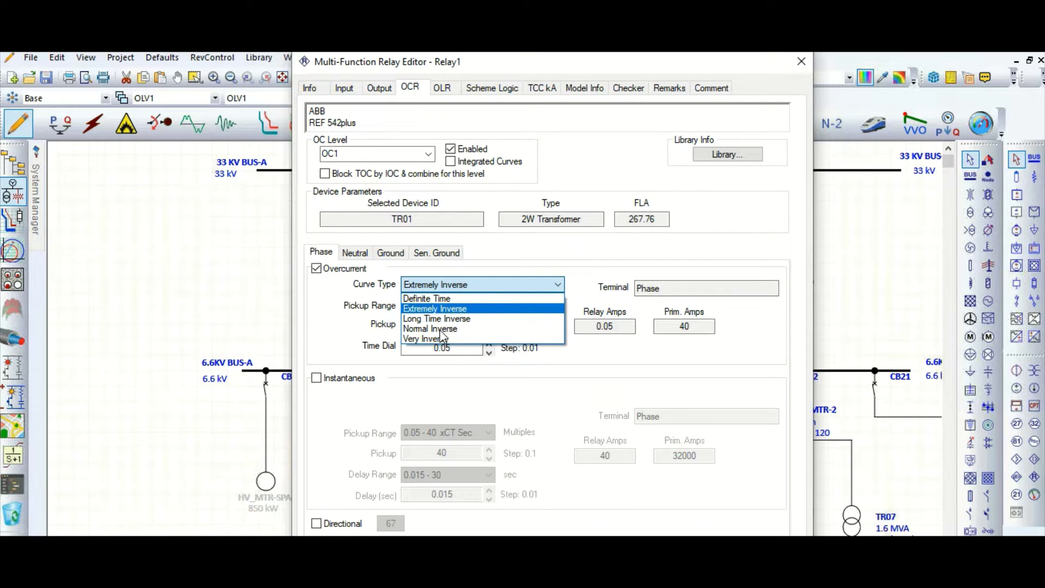
pyautogui.click(439, 329)
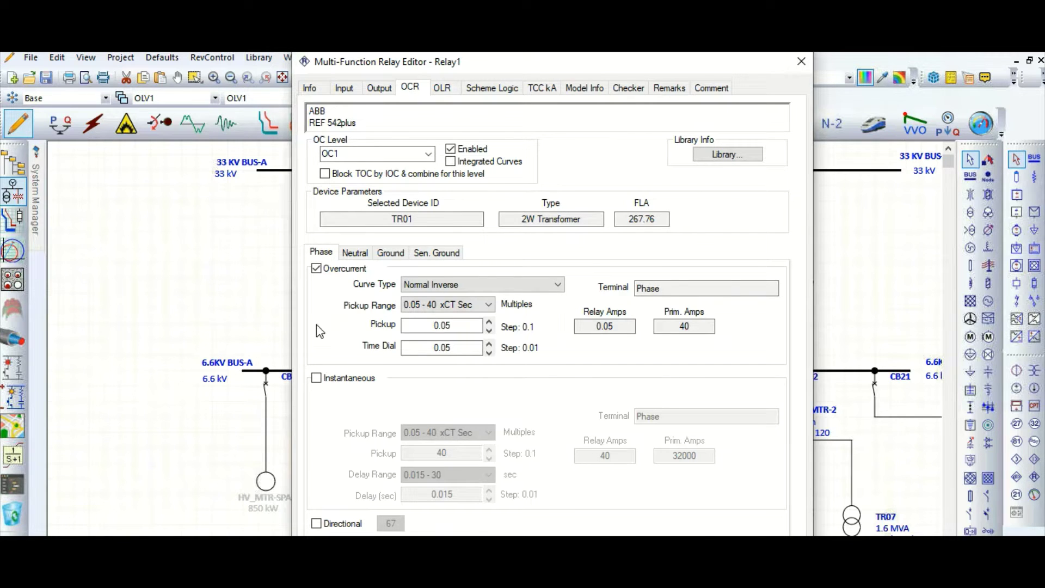
# Switch to Star coordination mode and create a Star1 view for Relay1
pyautogui.click(269, 128)
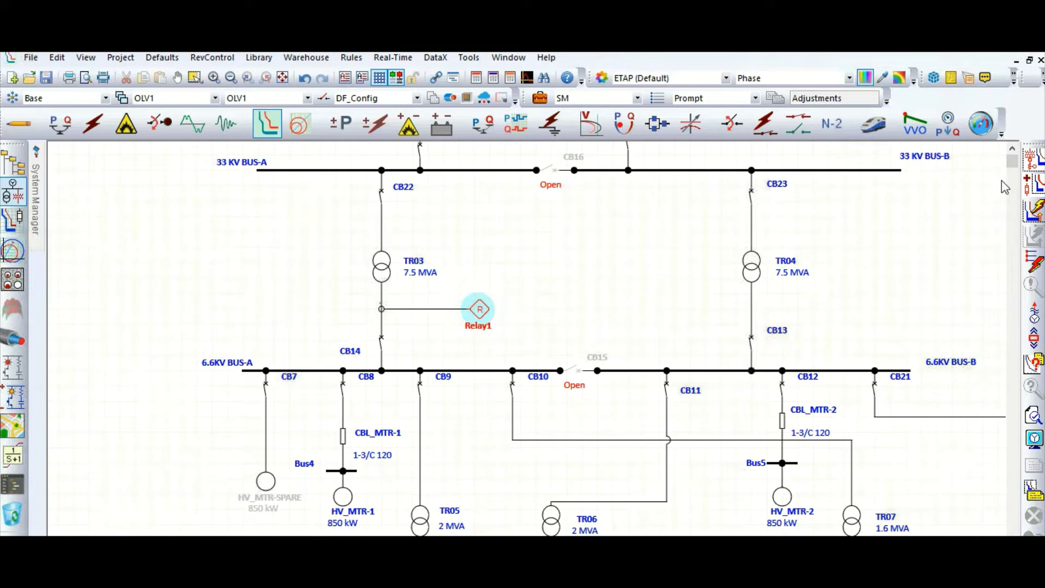
pyautogui.click(1030, 162)
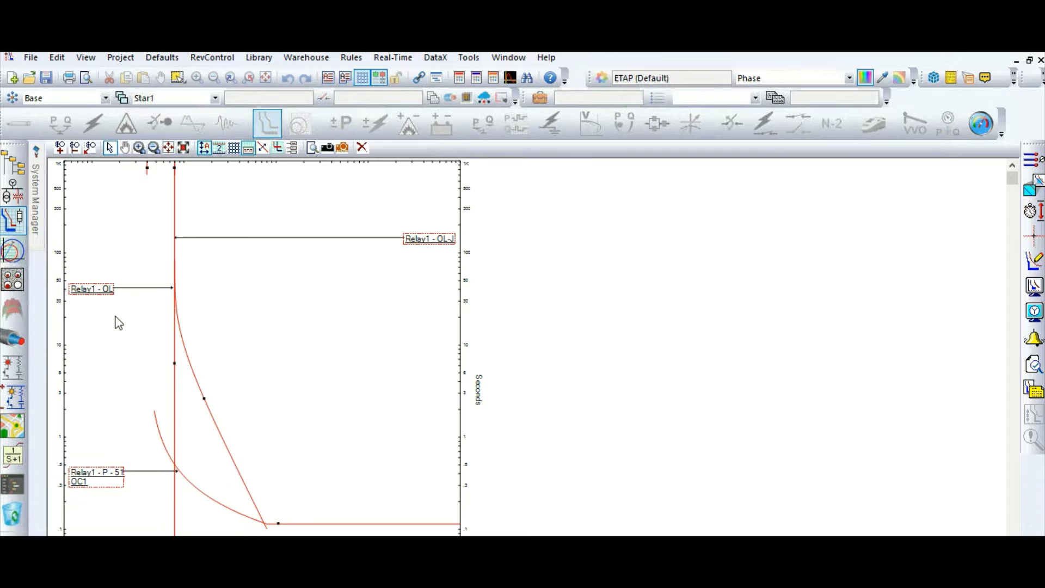
# Uncheck Relay1's Thermal and Acceleration overload elements on the OLR tab, leaving the 51 curve
pyautogui.doubleClick(92, 292)
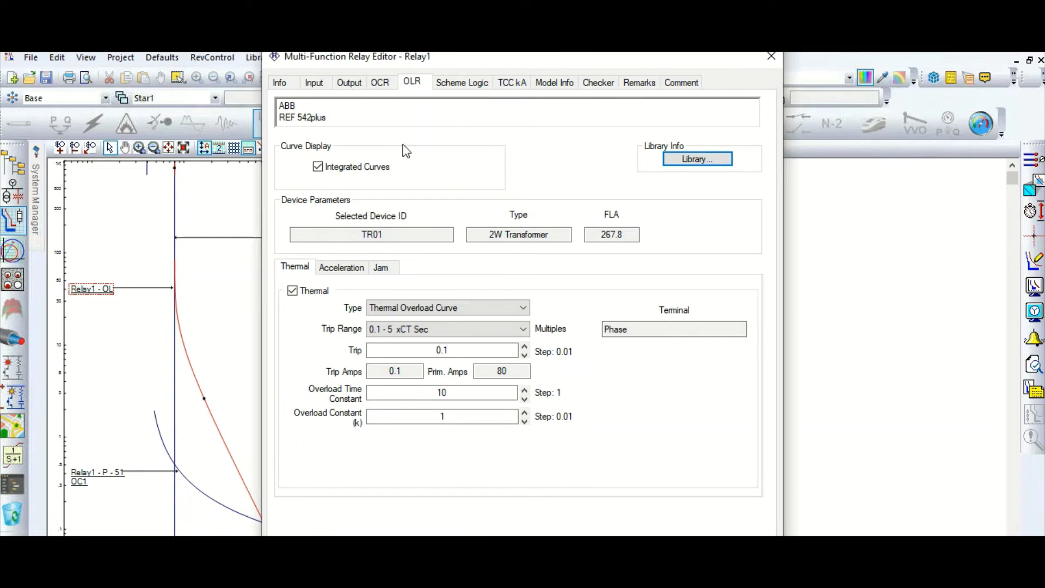
pyautogui.click(293, 292)
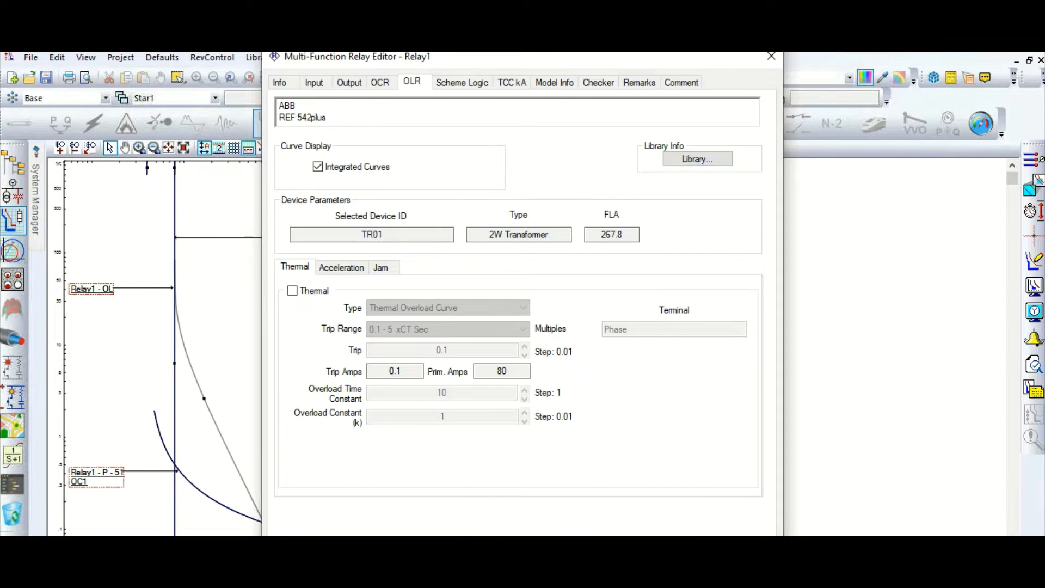
pyautogui.click(702, 547)
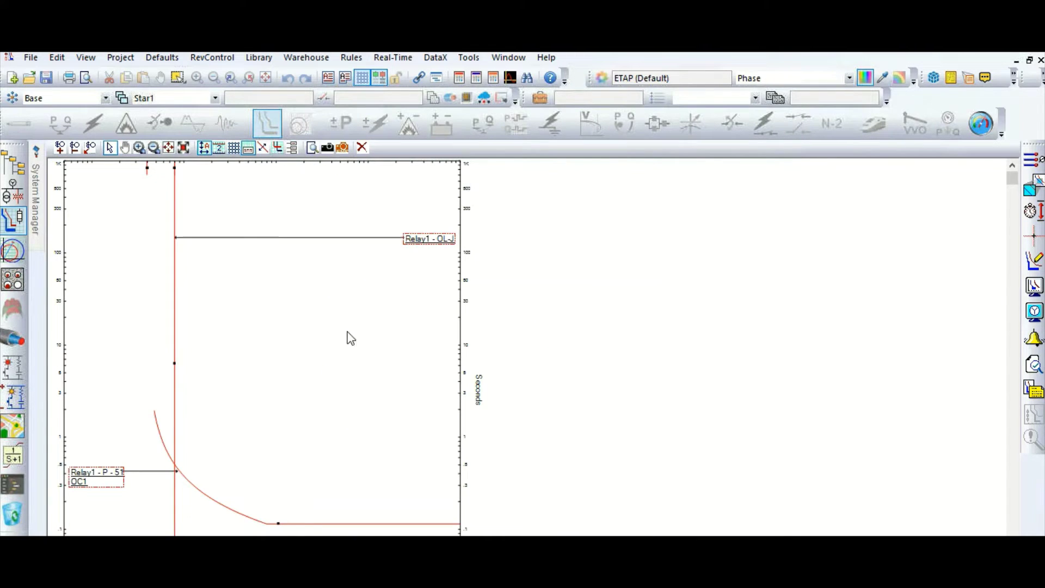
pyautogui.doubleClick(428, 240)
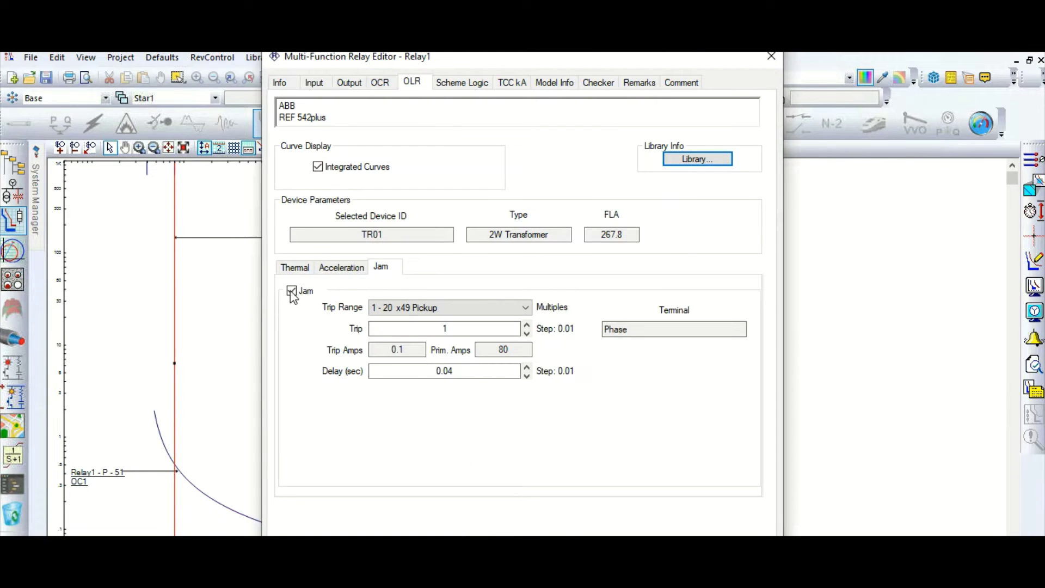
pyautogui.click(336, 266)
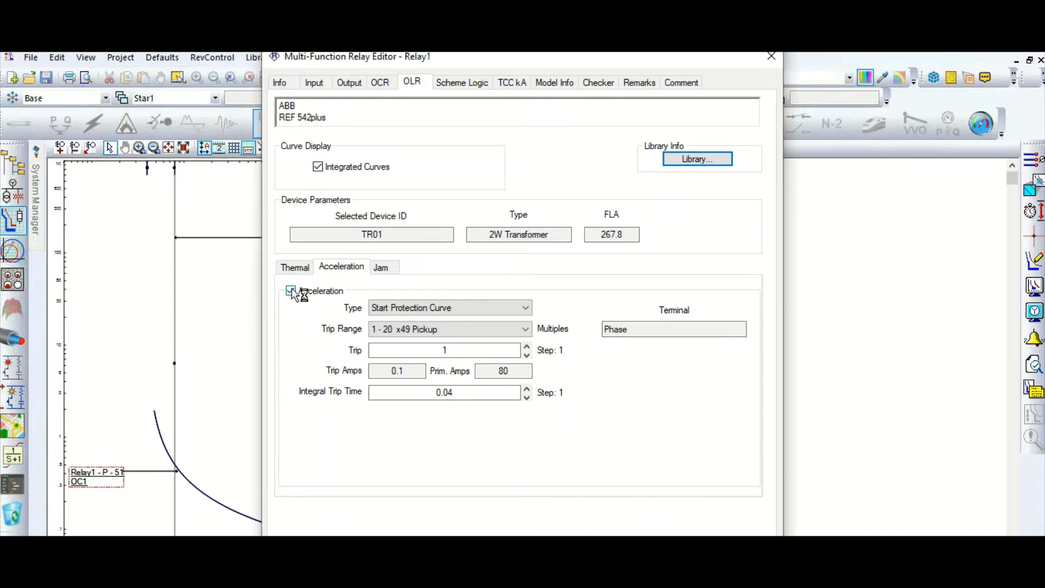
pyautogui.click(292, 290)
pyautogui.click(301, 269)
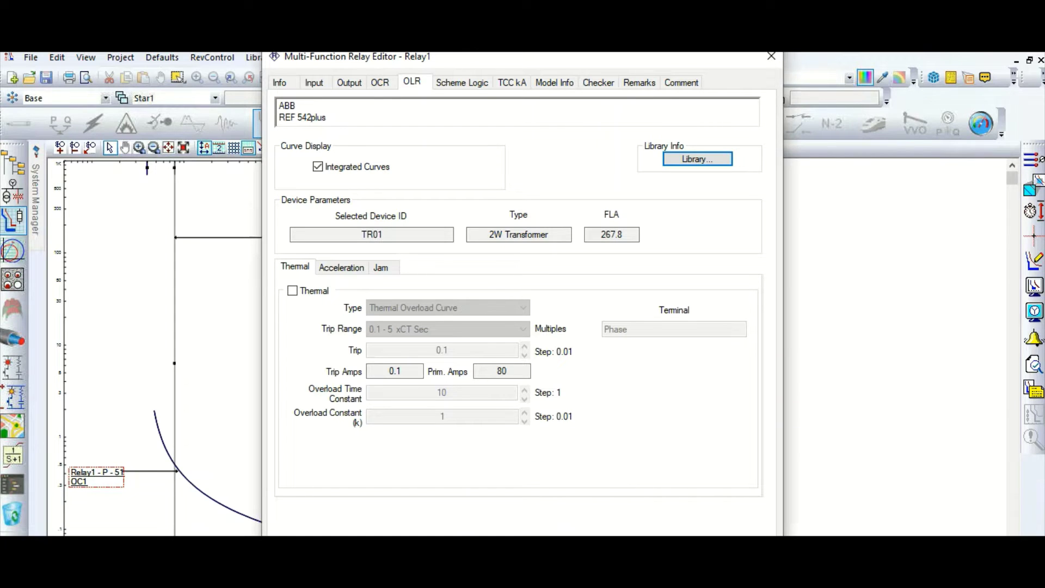
pyautogui.press('Return')
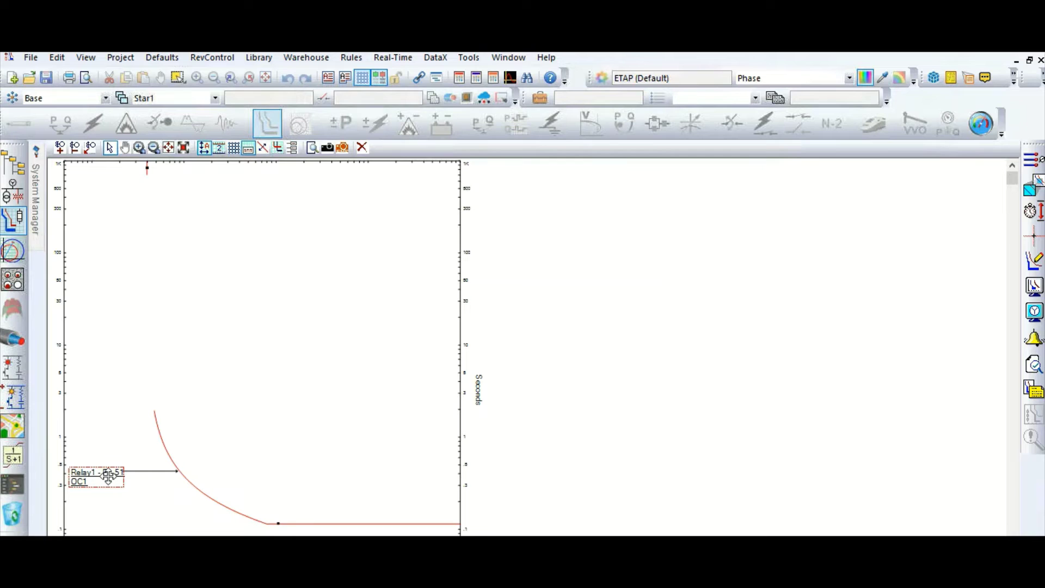
# Move the Relay1 - P - 51 label up-right and turn on its Border and Setting display
pyautogui.moveTo(108, 477); pyautogui.dragTo(341, 342)
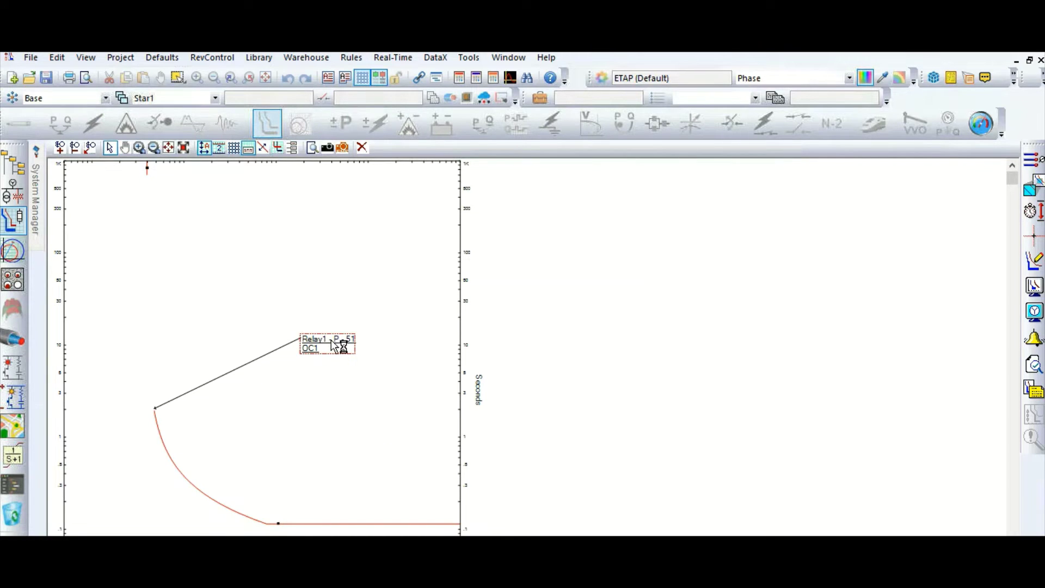
pyautogui.rightClick(331, 339)
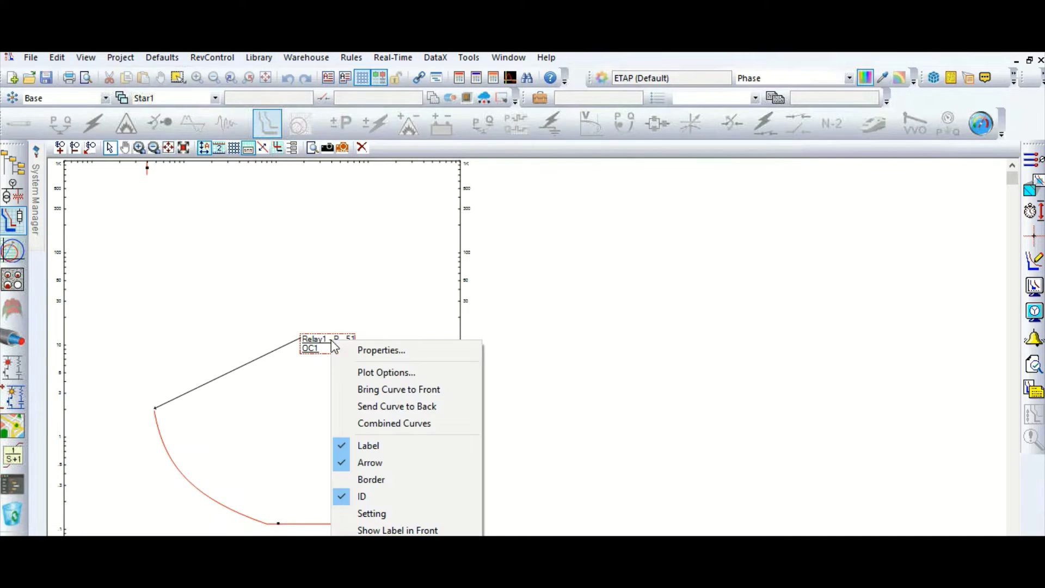
pyautogui.click(354, 480)
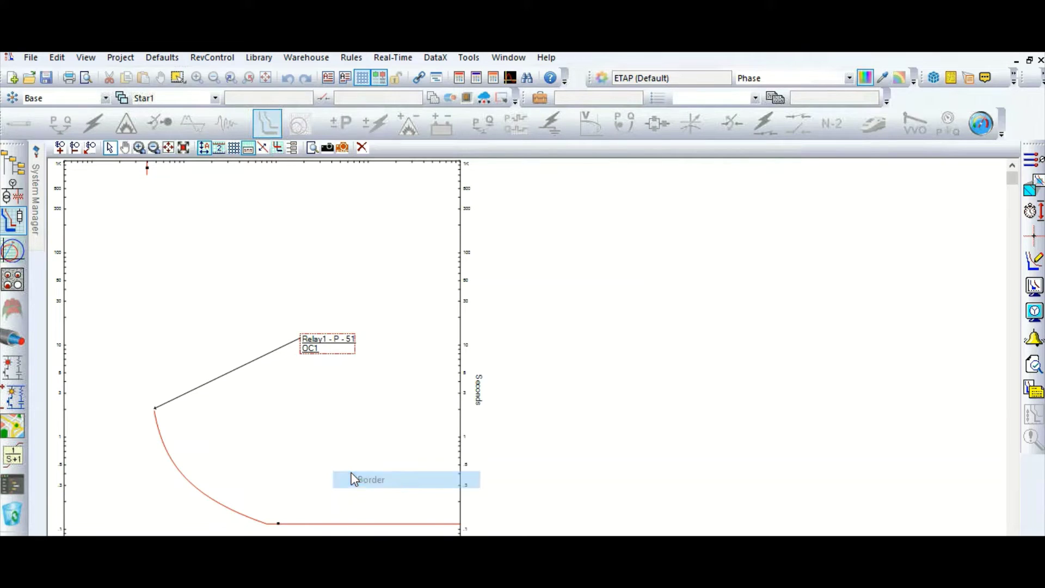
pyautogui.rightClick(334, 345)
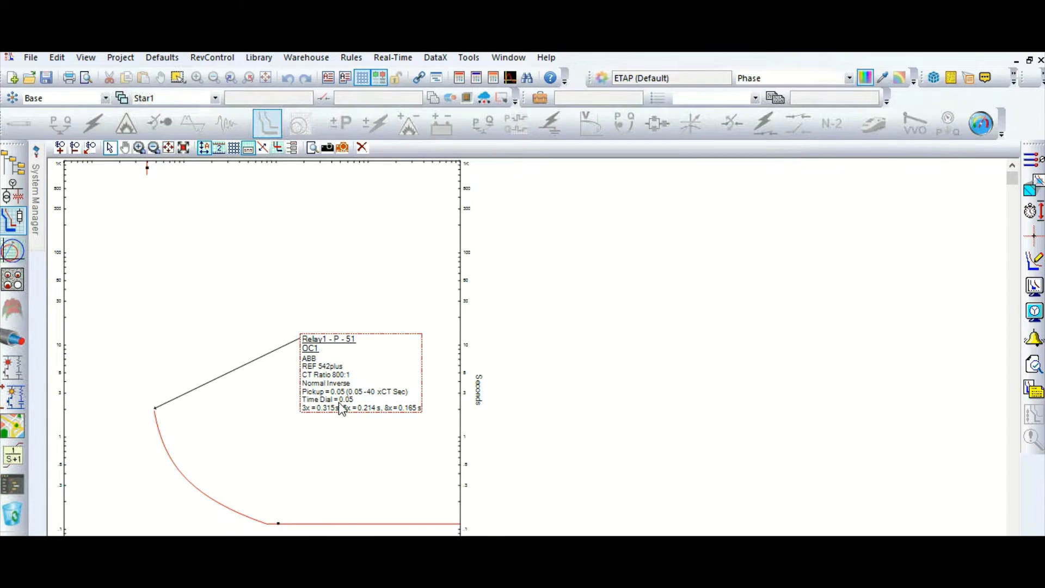
pyautogui.doubleClick(183, 475)
# Drag the Relay1 symbol from the chart's bottom-left corner to the blank area at its right
pyautogui.scroll(-3, 268, 373)
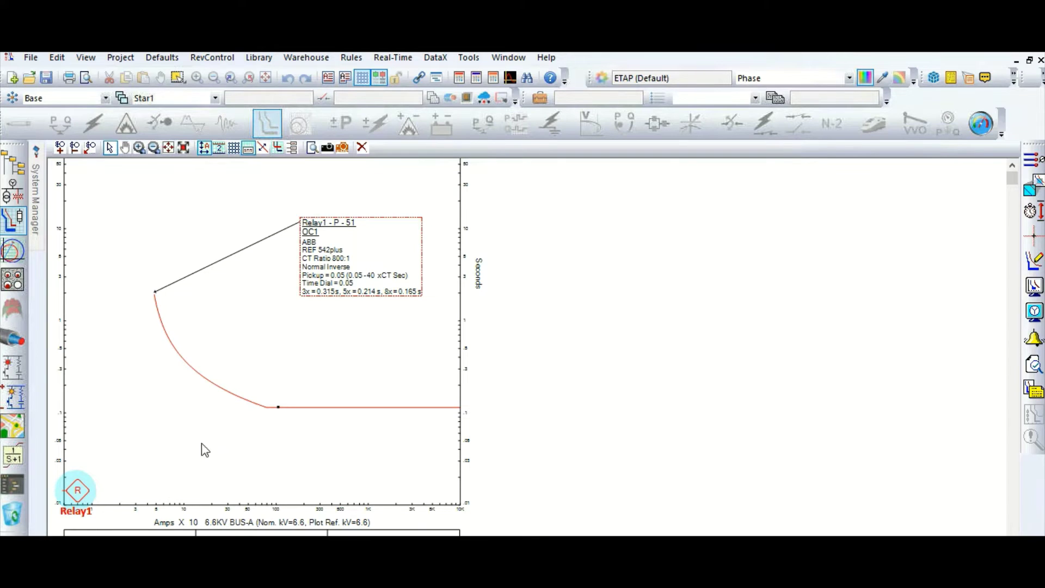
pyautogui.moveTo(78, 492); pyautogui.dragTo(548, 236)
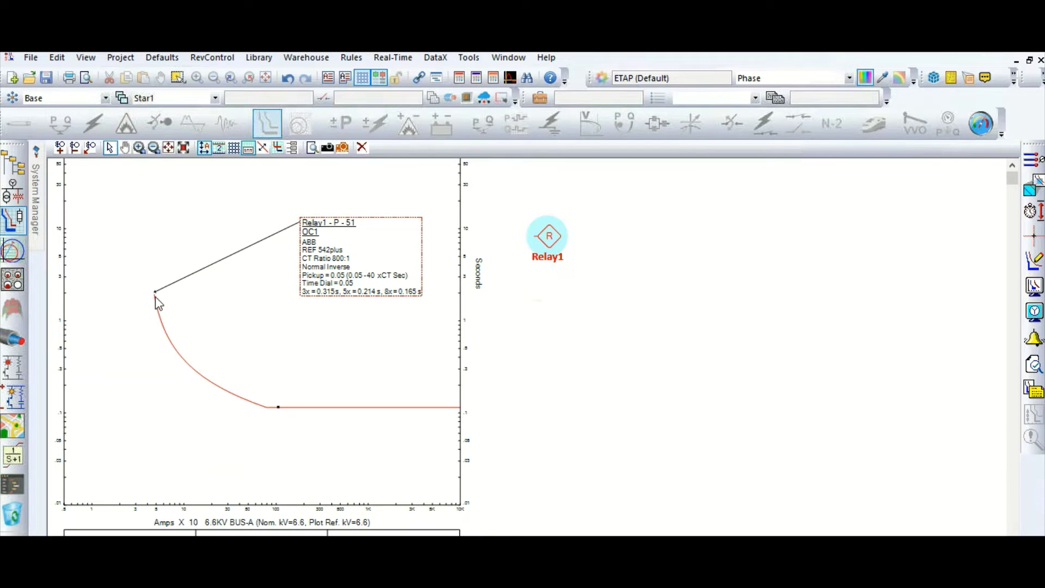
pyautogui.moveTo(184, 351)
# Switch to the PDF manual and scroll to the Figure 9.4 and 9.5 IDMT curve charts
pyautogui.moveTo(215, 385)
pyautogui.hotkey('alt', 'Tab')
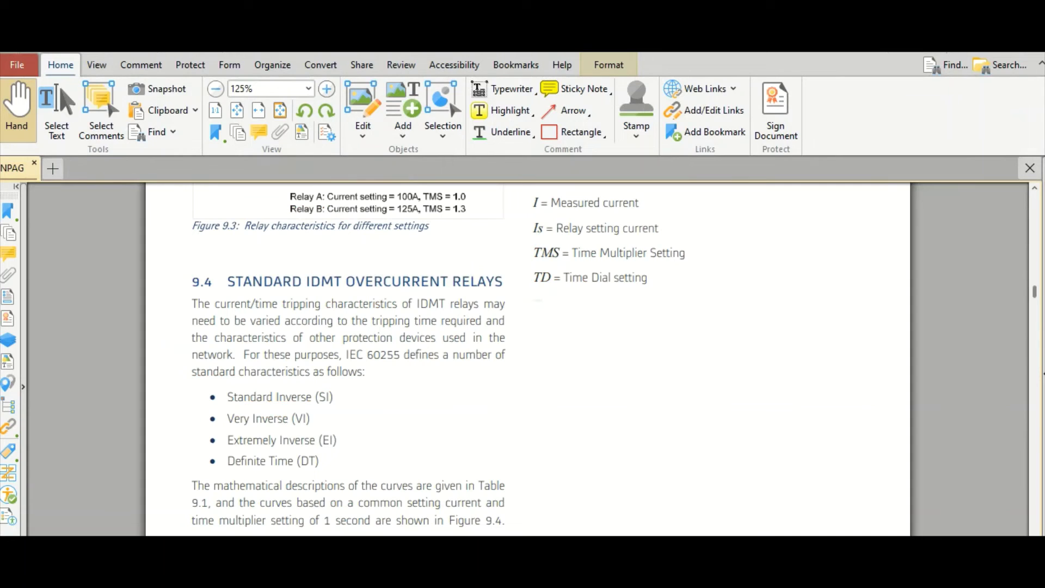
pyautogui.scroll(3, 539, 420)
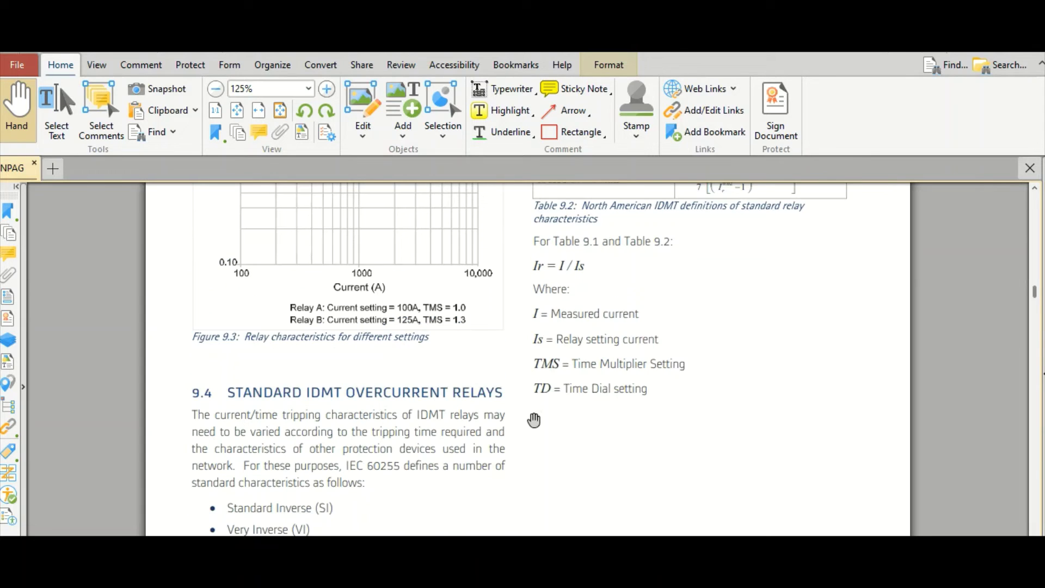
pyautogui.scroll(3, 529, 427)
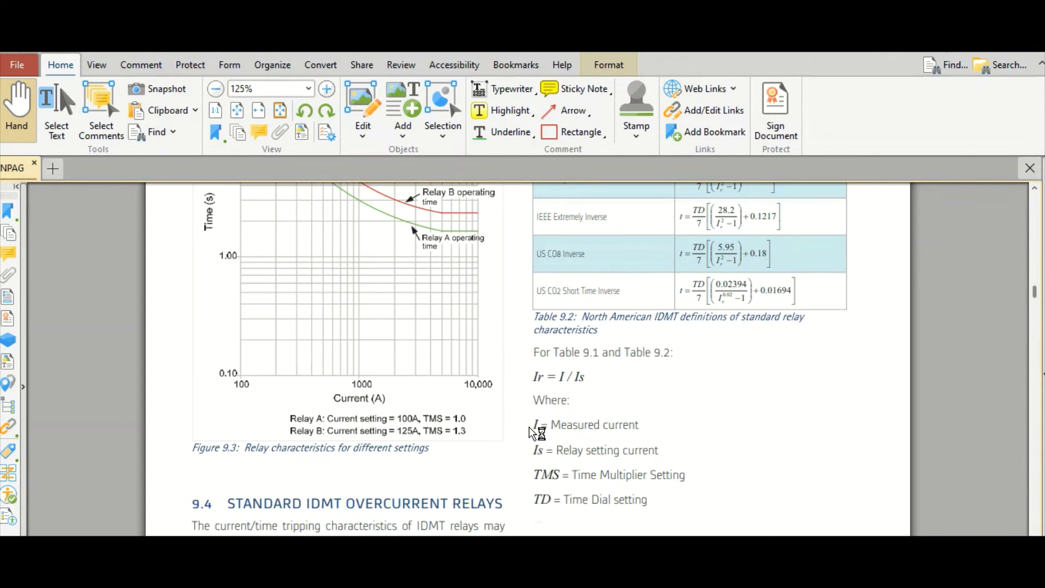
pyautogui.scroll(-3, 530, 430)
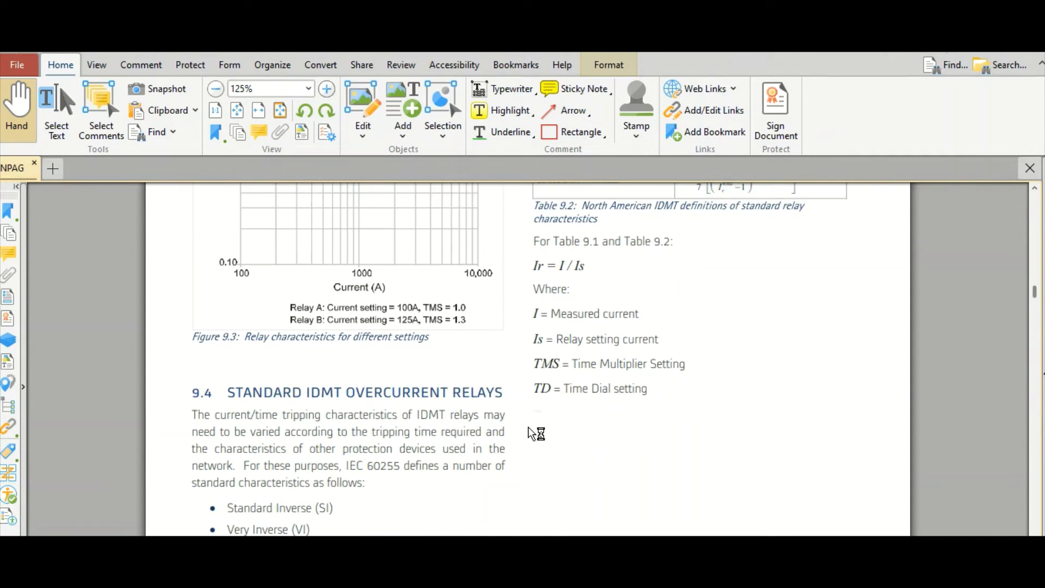
pyautogui.scroll(-5, 536, 435)
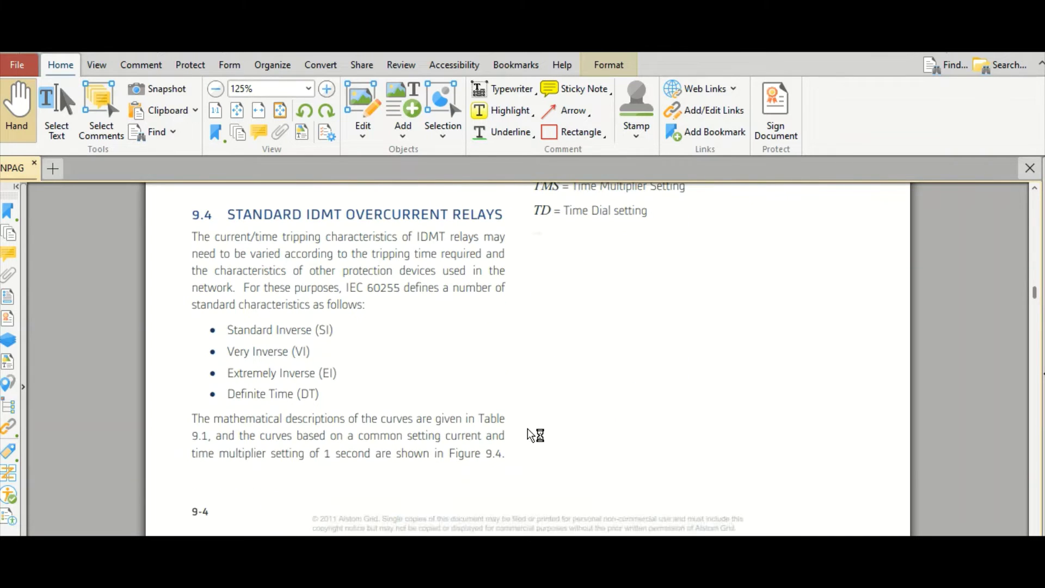
pyautogui.scroll(-5, 536, 435)
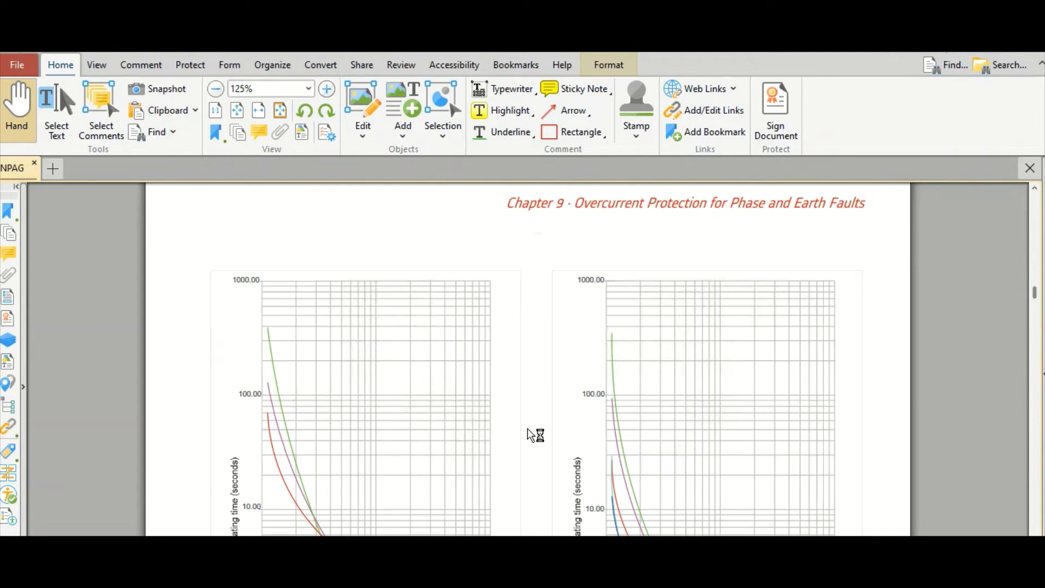
pyautogui.scroll(-3, 536, 435)
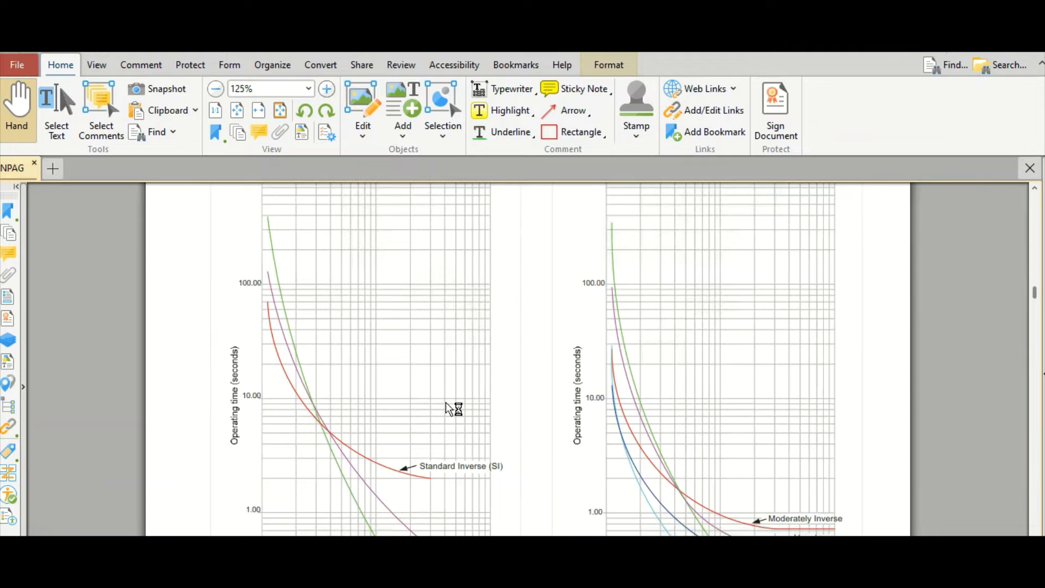
pyautogui.scroll(-1, 446, 403)
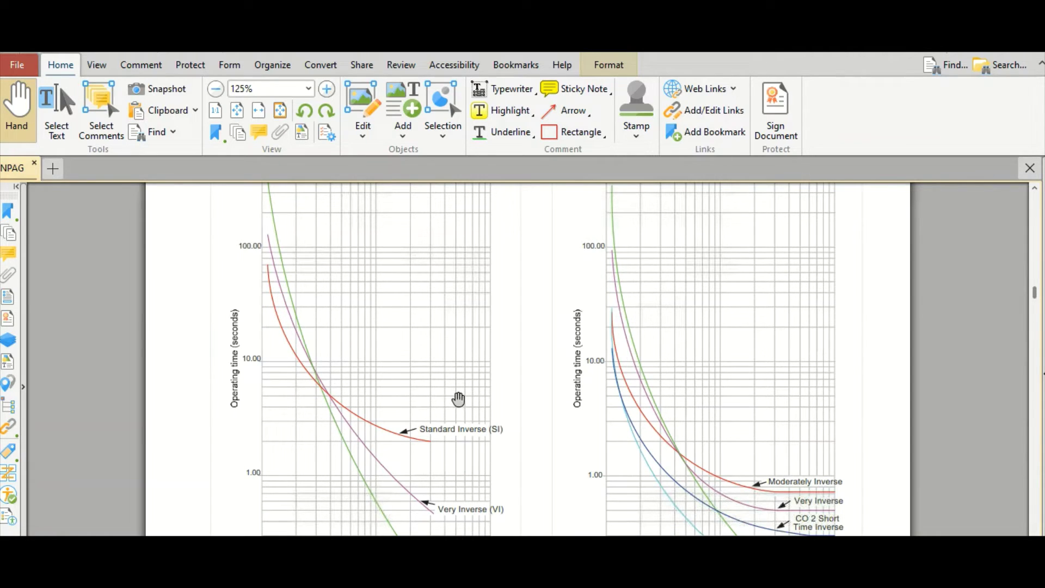
pyautogui.scroll(-2, 459, 400)
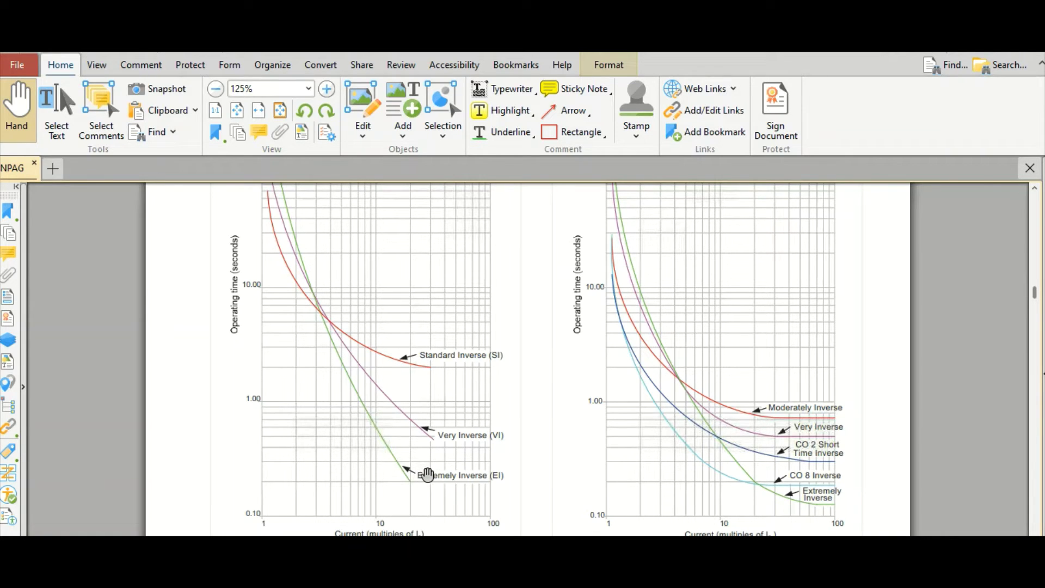
pyautogui.scroll(-3, 426, 476)
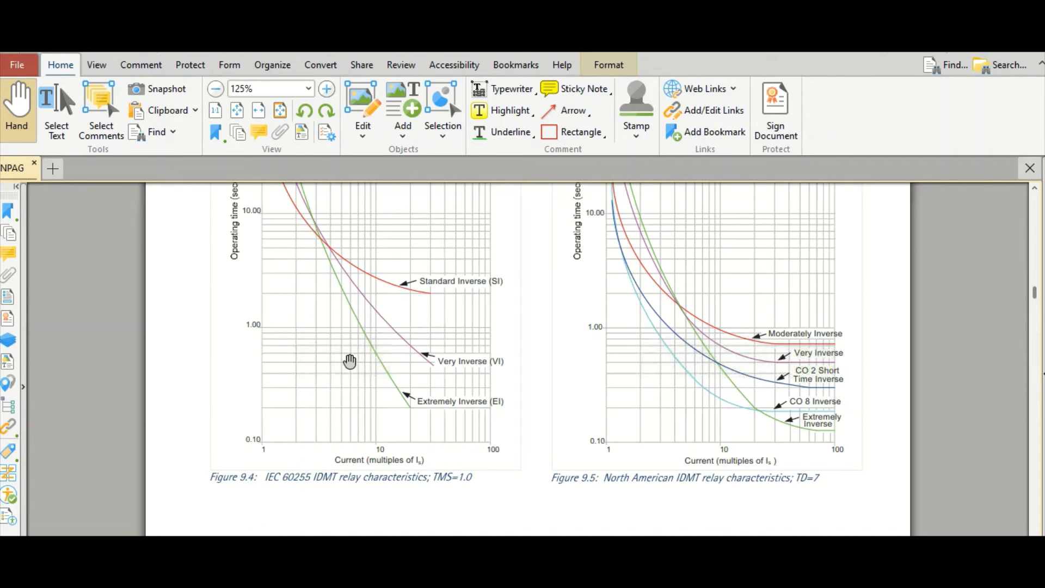
pyautogui.scroll(3, 377, 363)
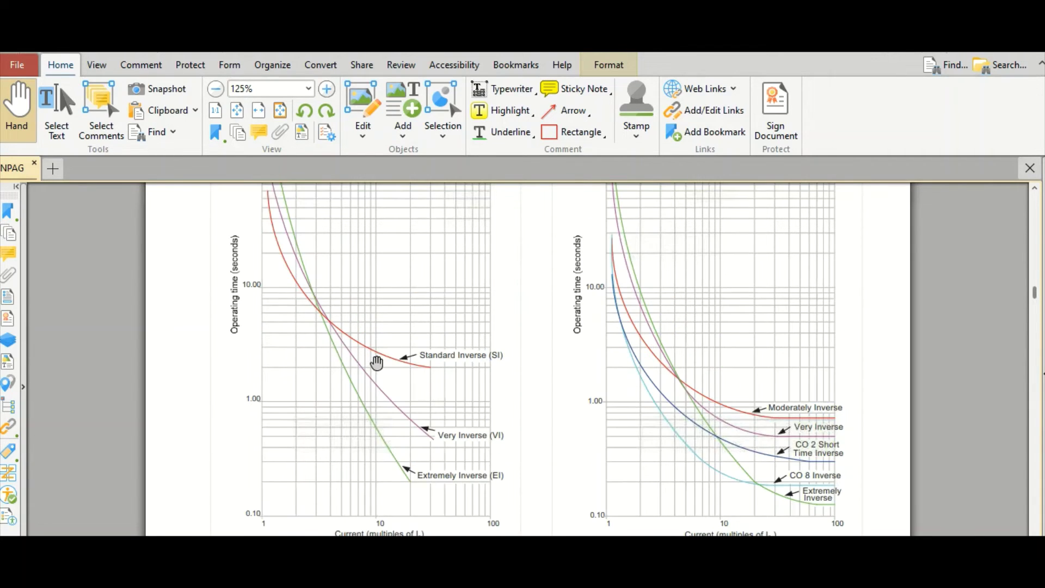
# Scroll back up to Table 9.1 and Table 9.2 with the IEC 60255 relay equations
pyautogui.scroll(6, 381, 370)
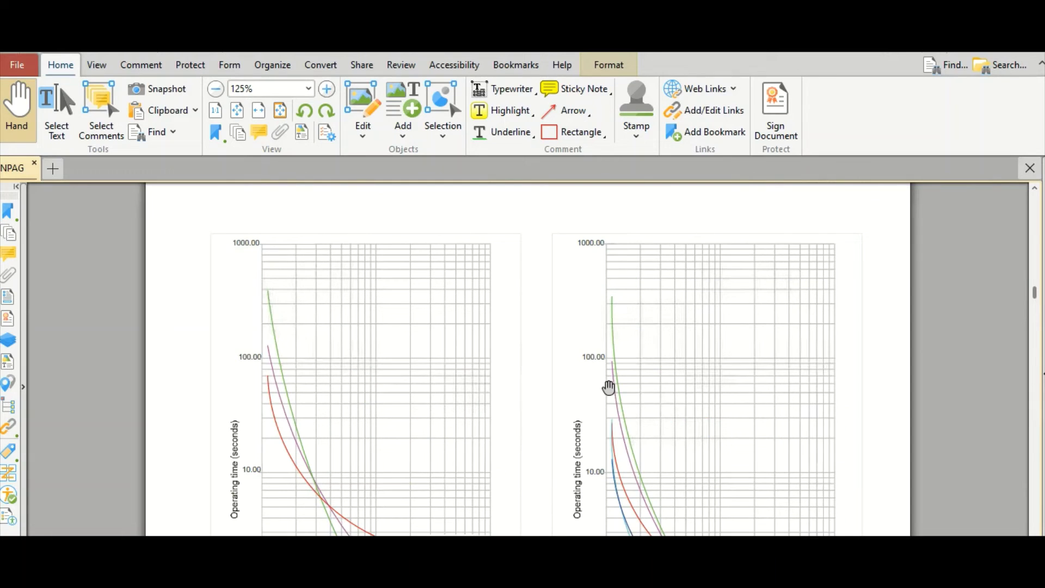
pyautogui.scroll(20, 610, 390)
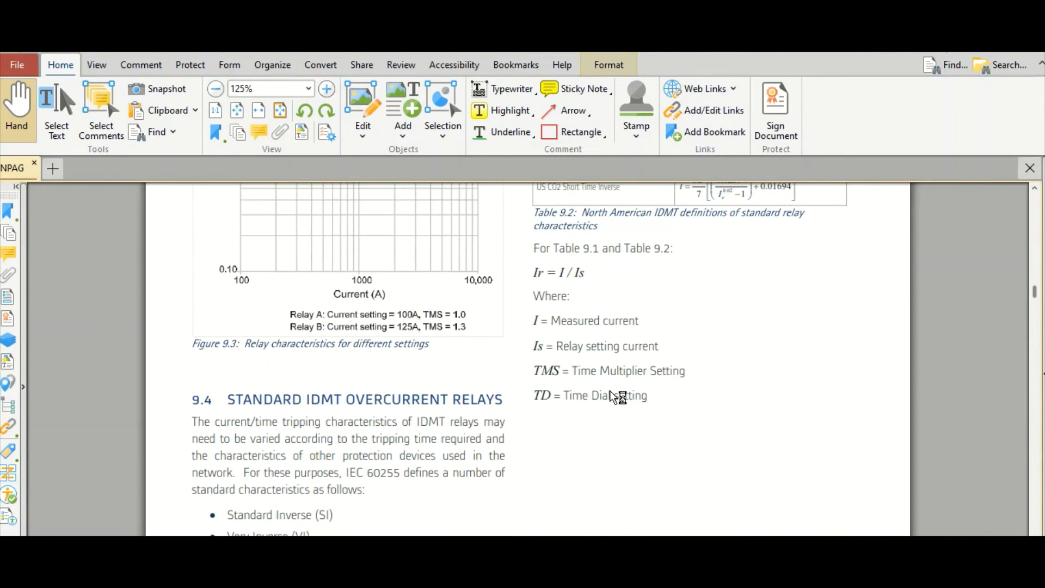
pyautogui.scroll(4, 617, 396)
pyautogui.scroll(3, 687, 381)
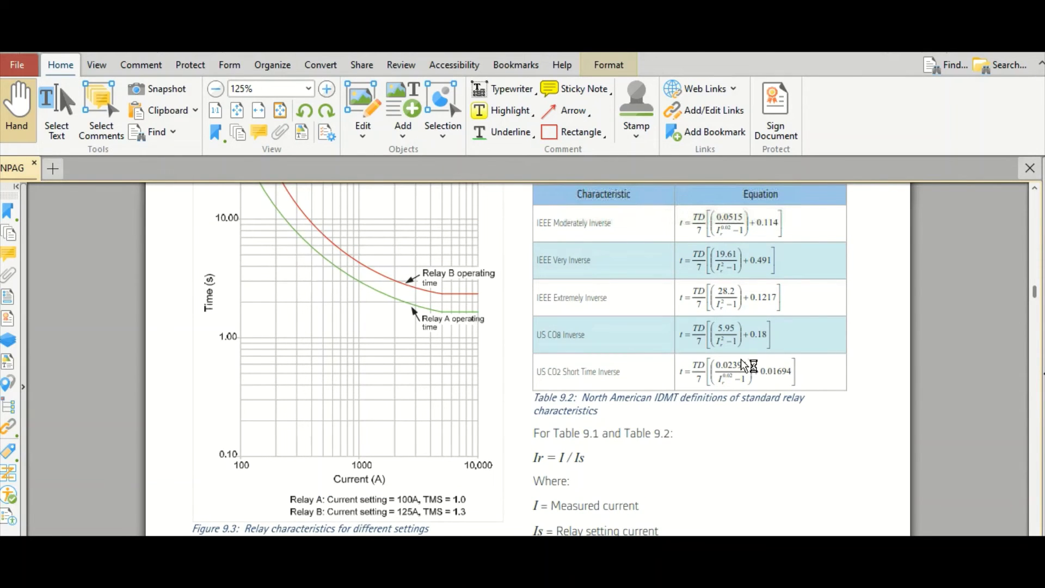
pyautogui.scroll(1, 746, 366)
pyautogui.scroll(4, 749, 365)
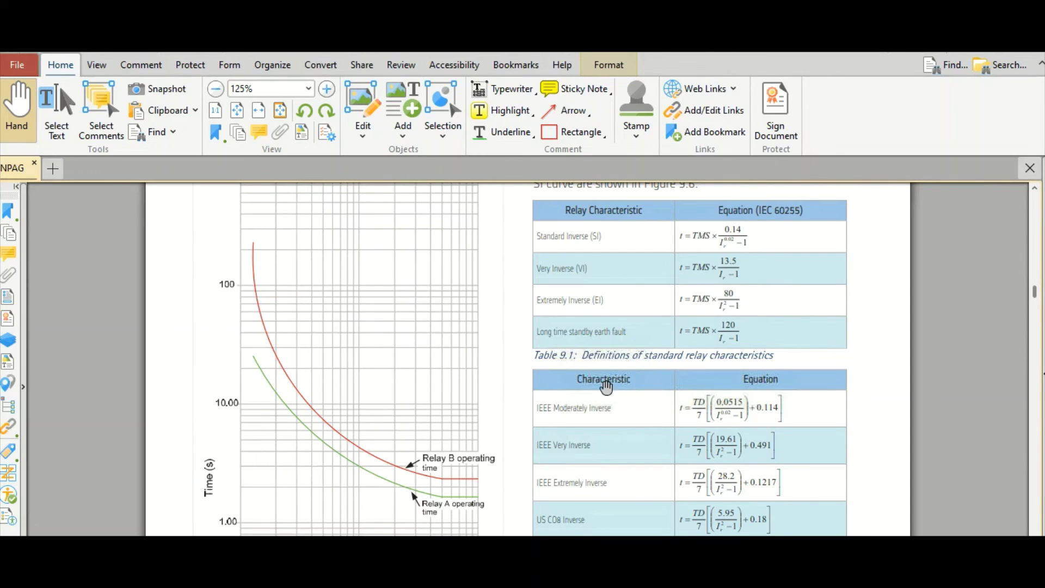
pyautogui.scroll(1, 599, 236)
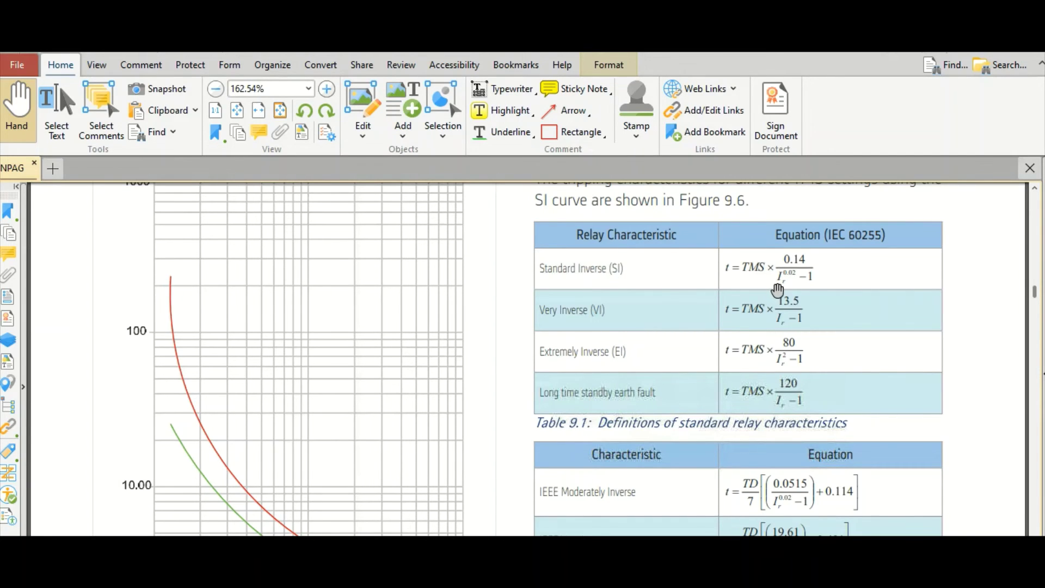
# Scroll down through Table 9.2 to the definitions of Ir, I, Is, TMS and TD
pyautogui.scroll(-3, 772, 295)
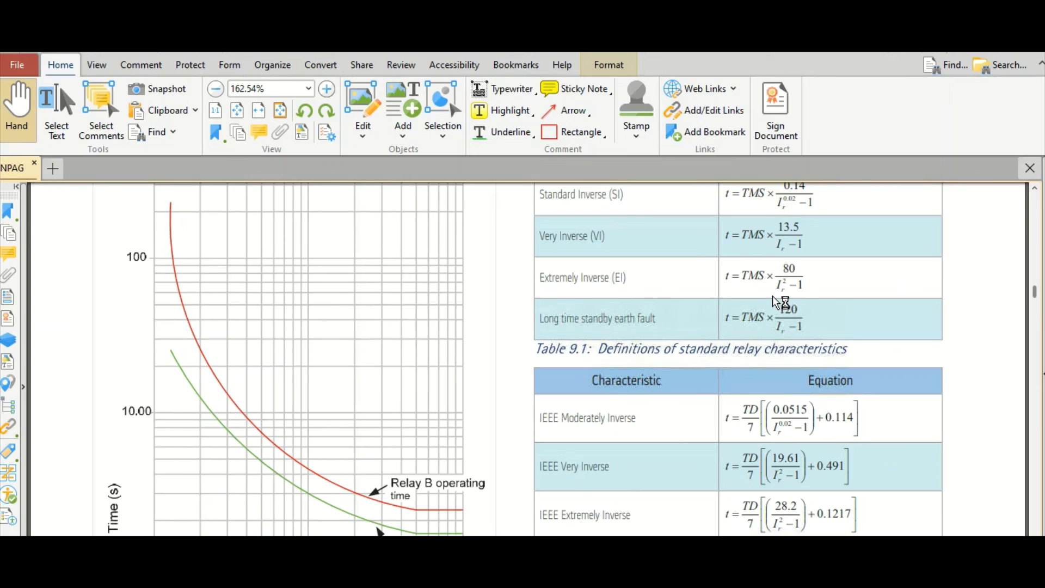
pyautogui.scroll(-6, 773, 297)
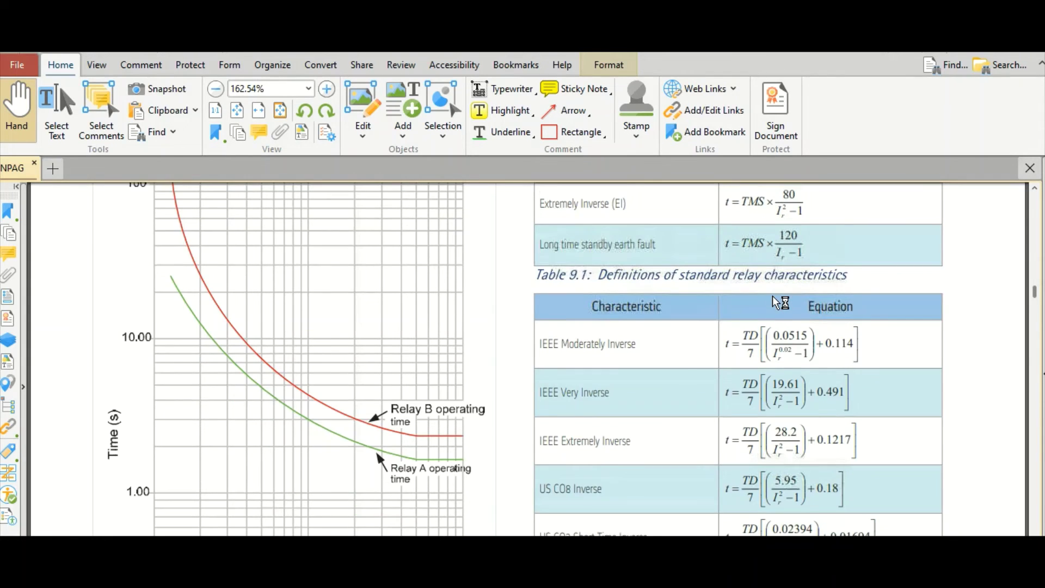
pyautogui.scroll(-3, 776, 301)
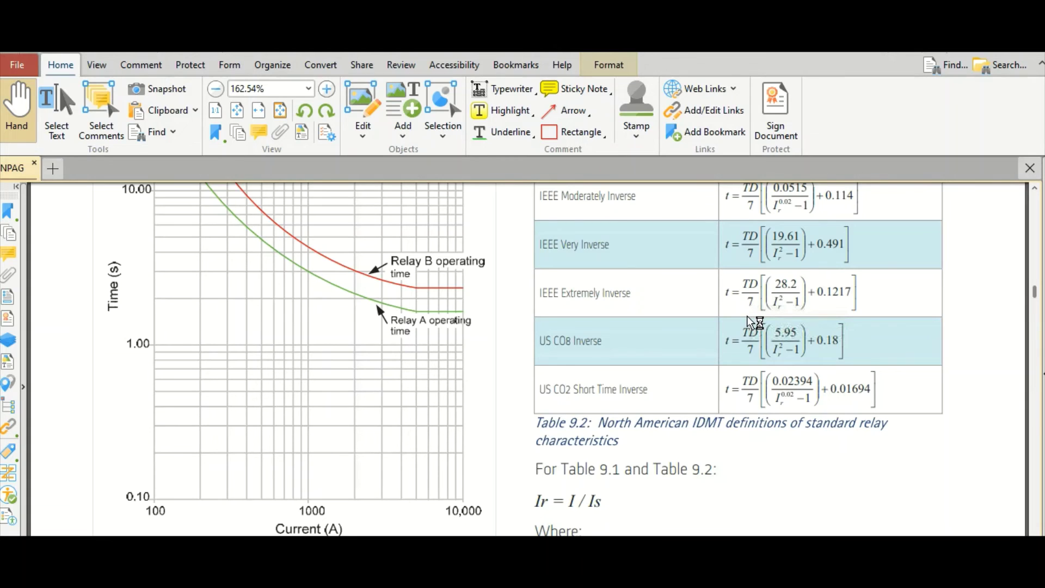
pyautogui.scroll(-2, 753, 323)
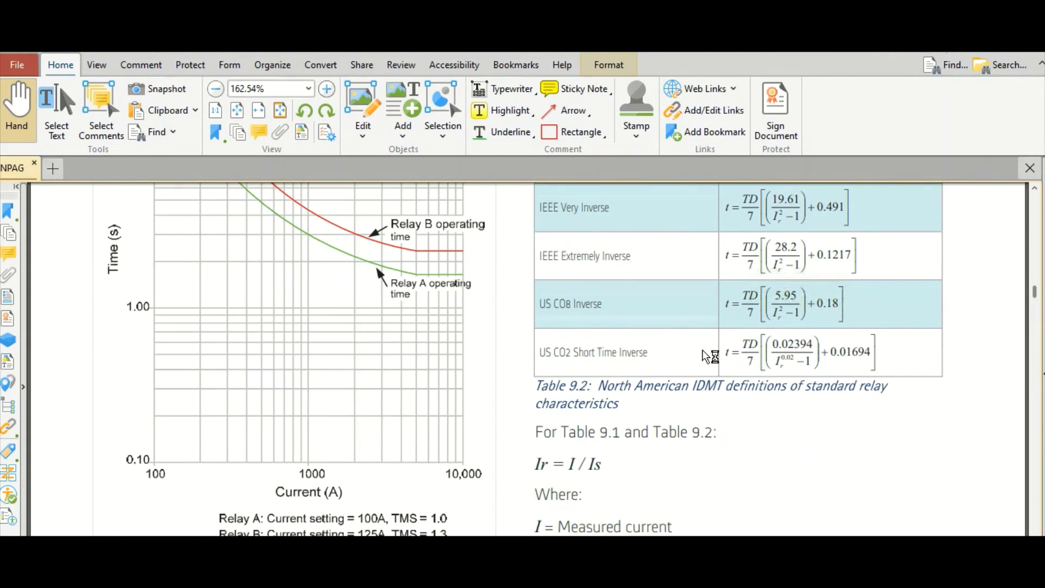
pyautogui.scroll(-1, 711, 357)
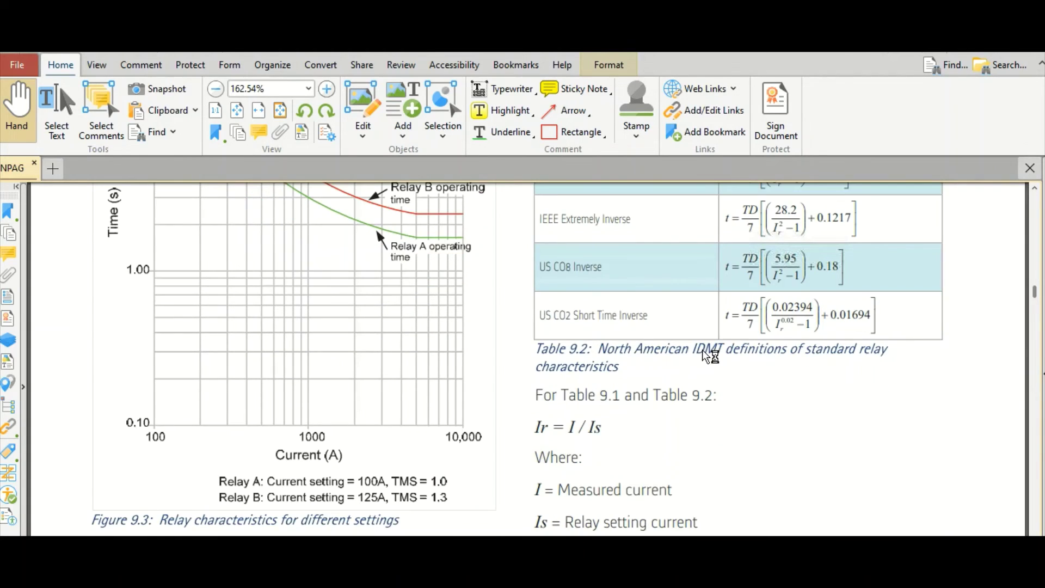
pyautogui.scroll(-2, 710, 357)
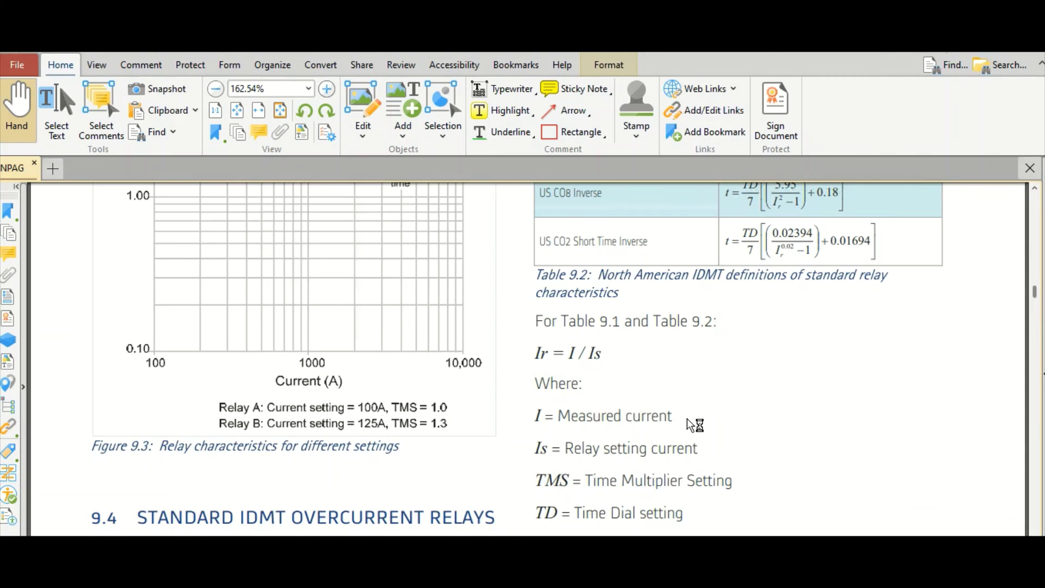
# Scroll up to Table 9.1, then down through section 9.4 to the IDMT curve charts
pyautogui.scroll(5, 693, 422)
pyautogui.scroll(9, 695, 426)
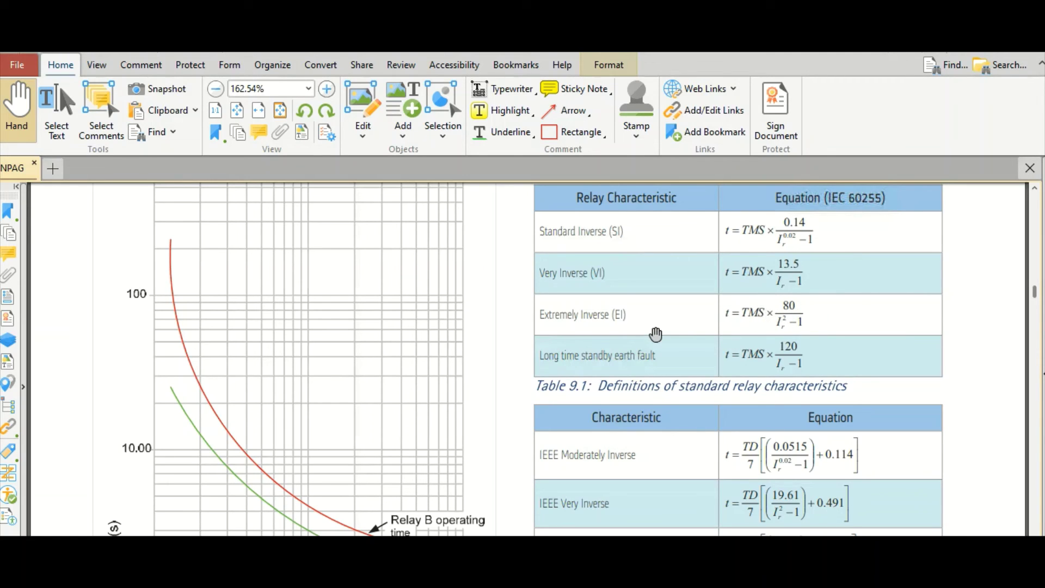
pyautogui.scroll(-3, 327, 429)
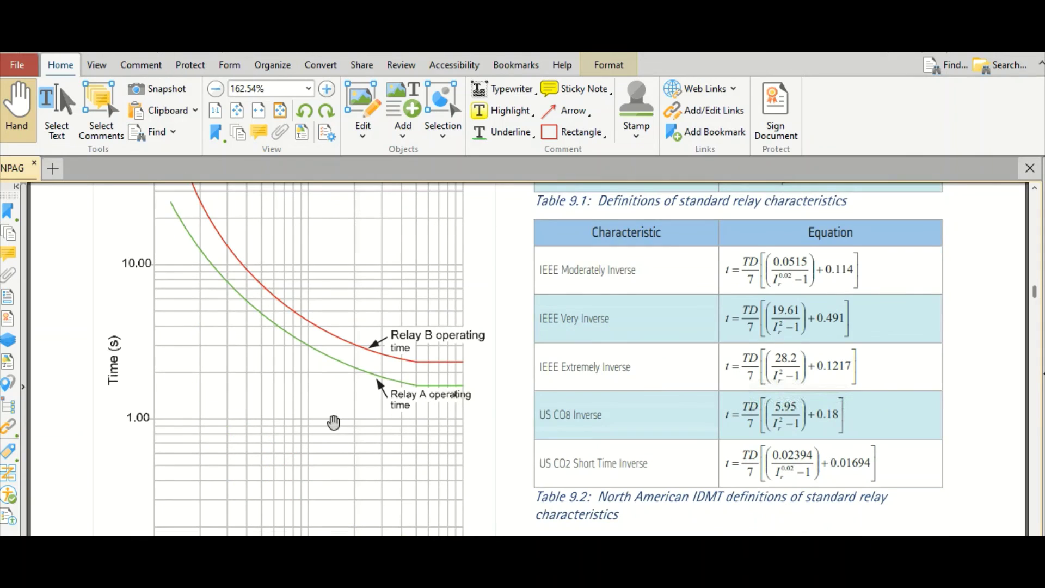
pyautogui.scroll(-3, 398, 413)
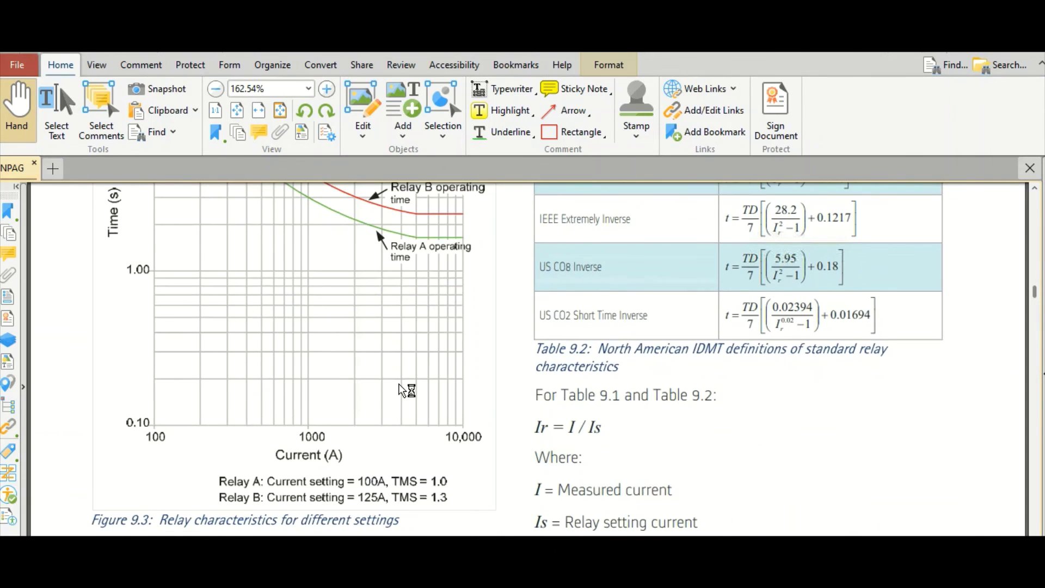
pyautogui.scroll(-3, 403, 391)
pyautogui.scroll(-3, 407, 390)
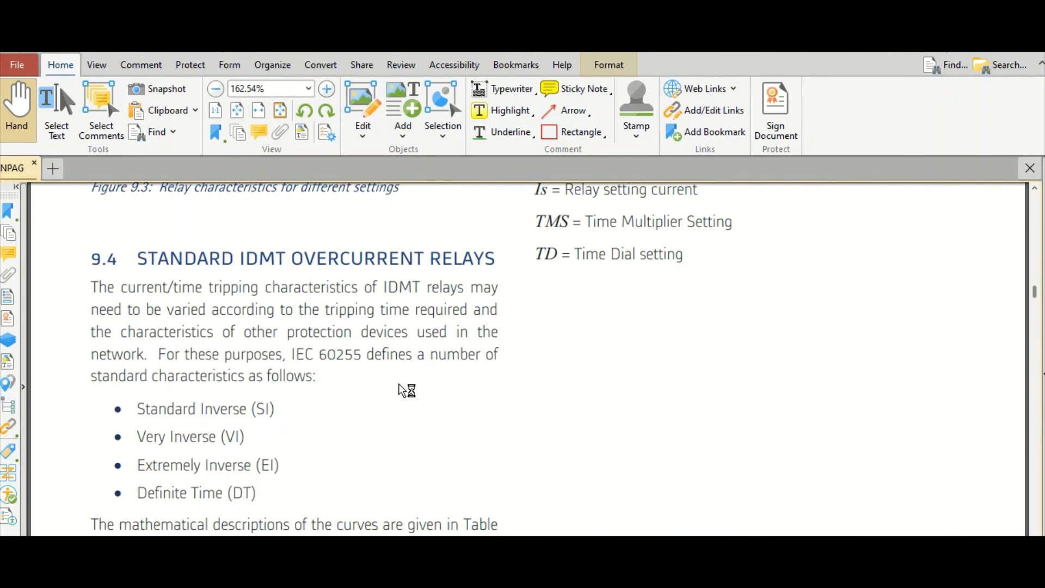
pyautogui.scroll(-3, 405, 387)
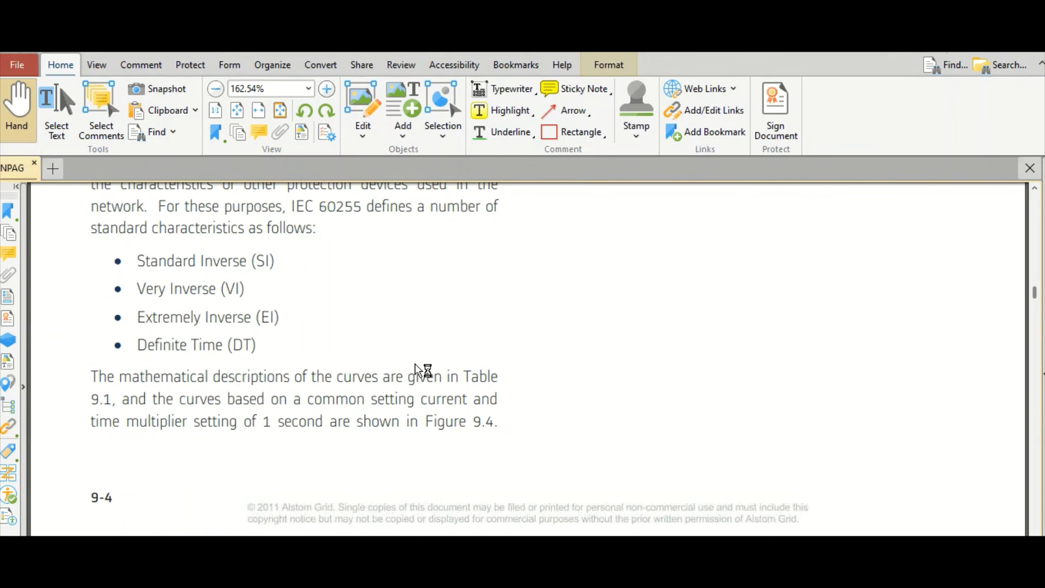
pyautogui.keyDown('ctrl'); pyautogui.scroll(-2, 417, 362); pyautogui.keyUp('ctrl')
pyautogui.keyDown('ctrl'); pyautogui.scroll(-1, 417, 362); pyautogui.keyUp('ctrl')
pyautogui.scroll(-5, 420, 362)
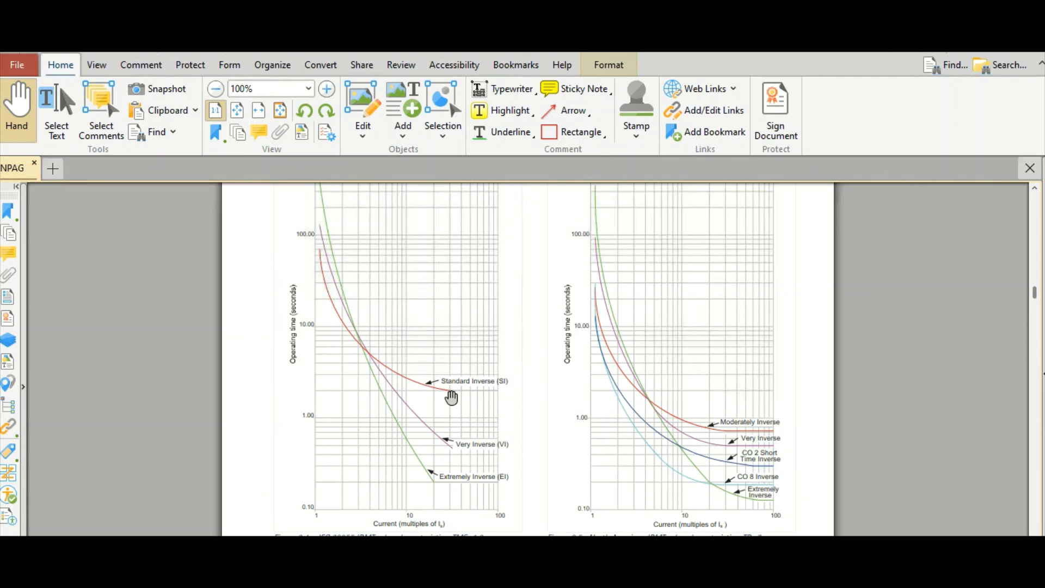
# Scroll slightly to reveal the Figure 9.4 (TMS=1.0) and Figure 9.5 (TD=7) captions
pyautogui.scroll(-1, 458, 417)
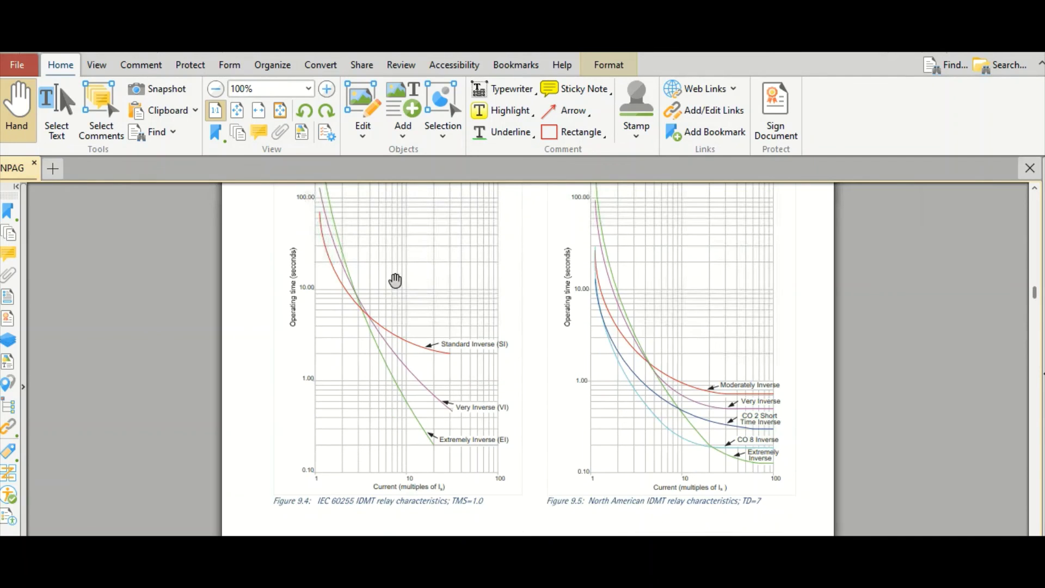